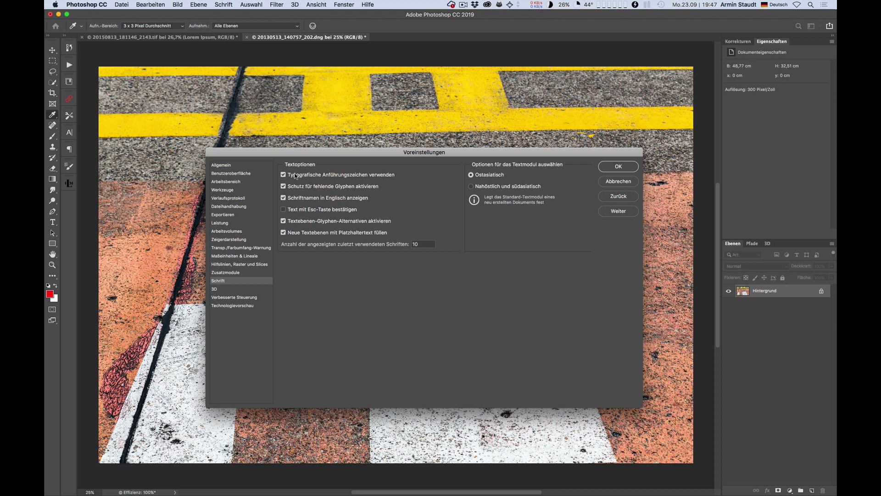
Step: Toggle 'Use Smart Quotes' off and back on in Type preferences, then confirm with OK
left_click(283, 175)
left_click(284, 175)
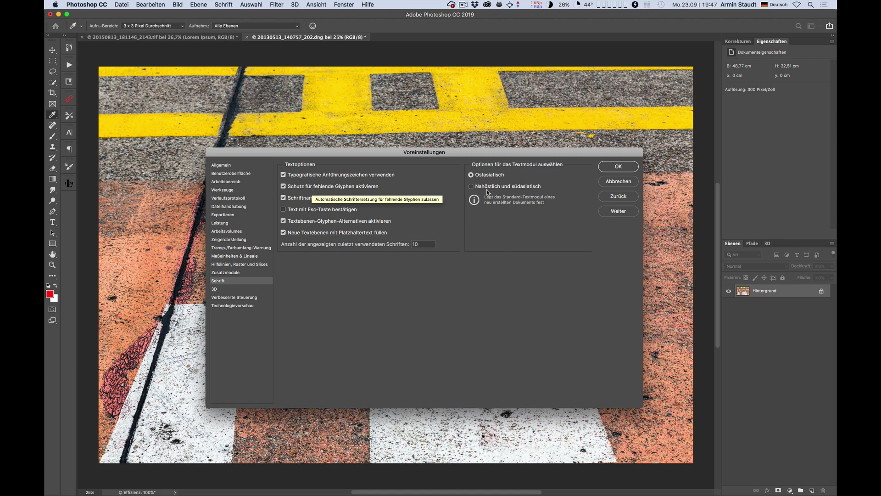
left_click(619, 167)
Step: With the Type tool active, open the Character panel, move it aside, and open Window > Glyphs
key("t")
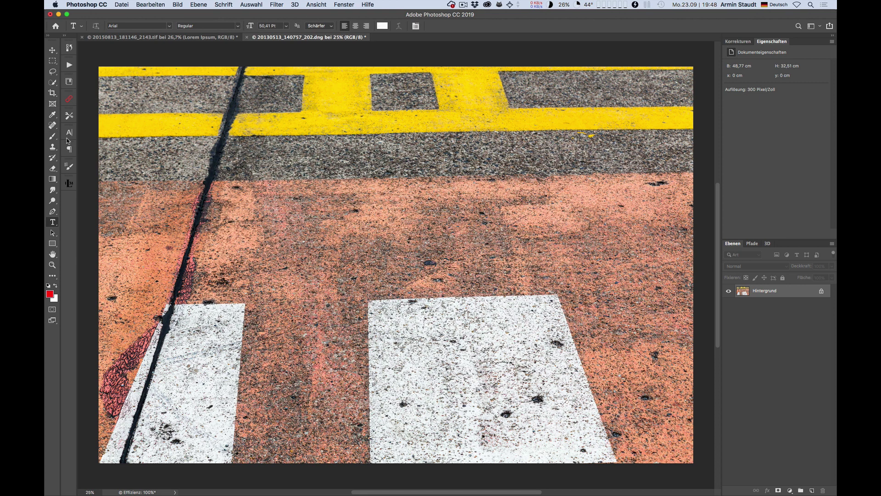
left_click(71, 133)
left_click_drag(92, 129, 599, 80)
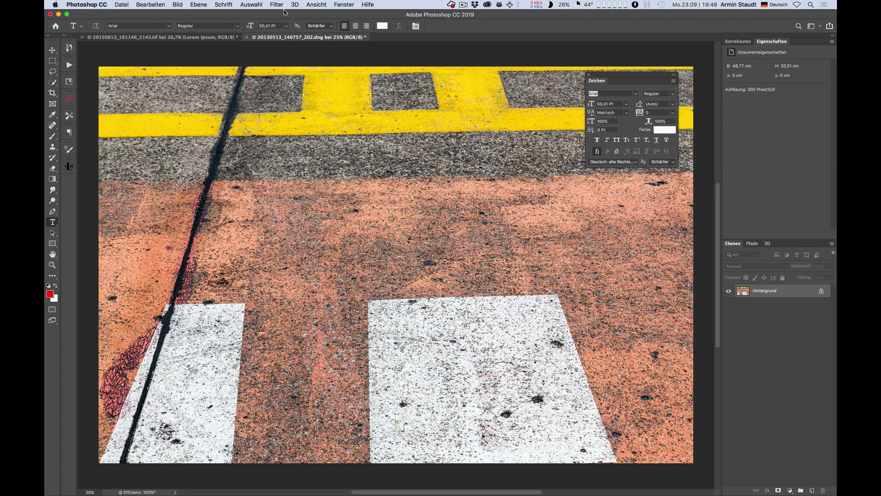
left_click(343, 5)
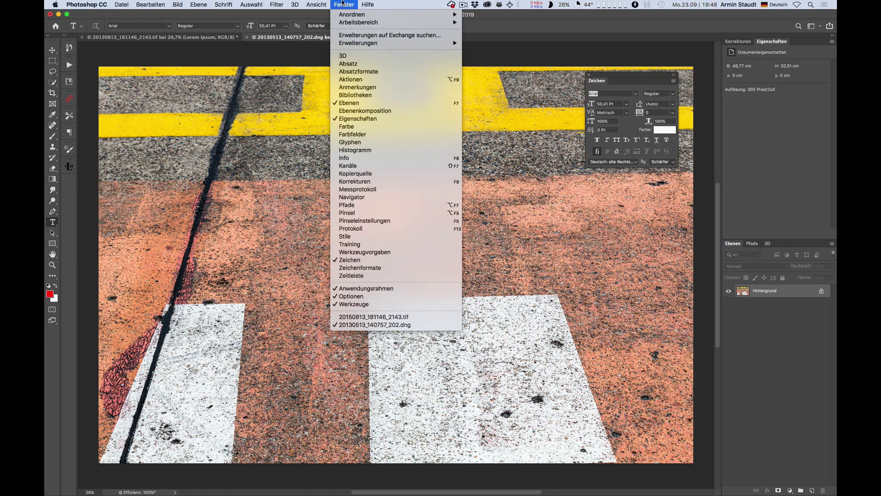
left_click(357, 142)
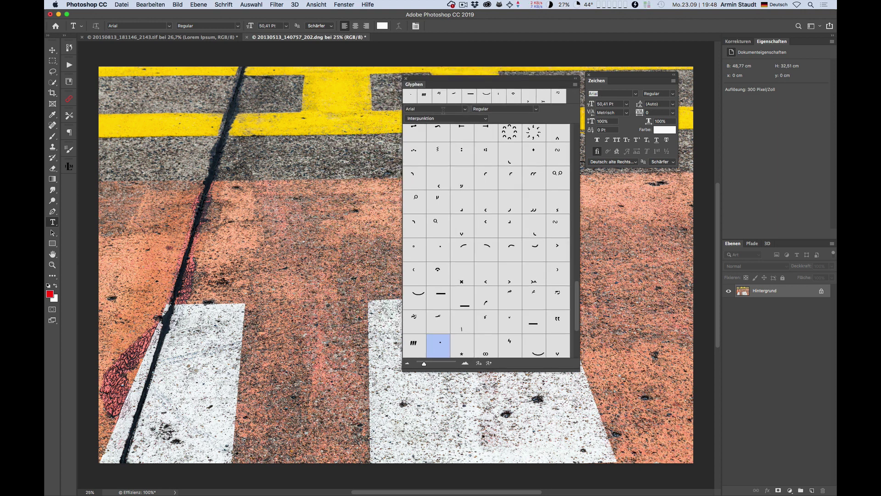
Step: Set the Glyphs panel to 'Entire Font', resize the glyph previews, and scroll the glyph grid
left_click(486, 120)
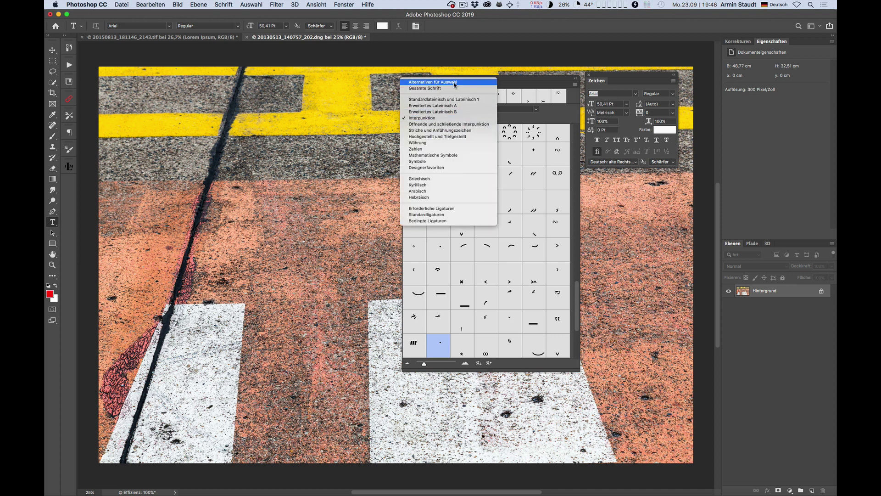
left_click(425, 88)
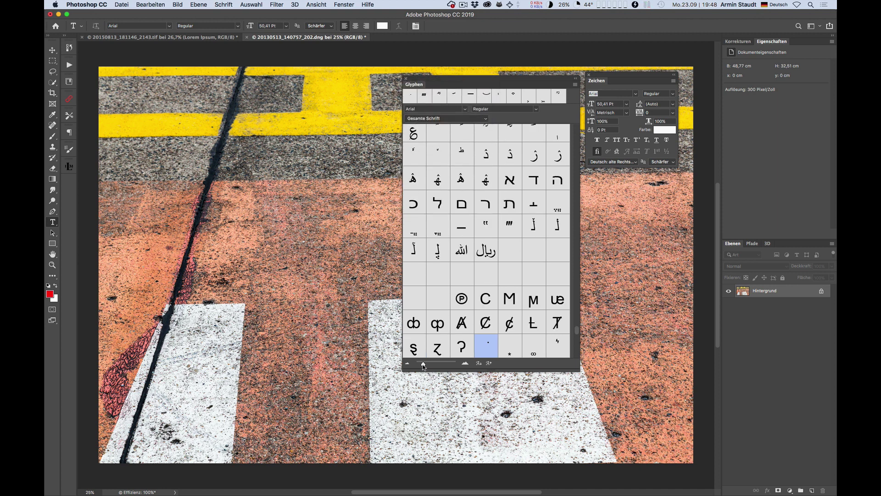
left_click_drag(423, 364, 416, 364)
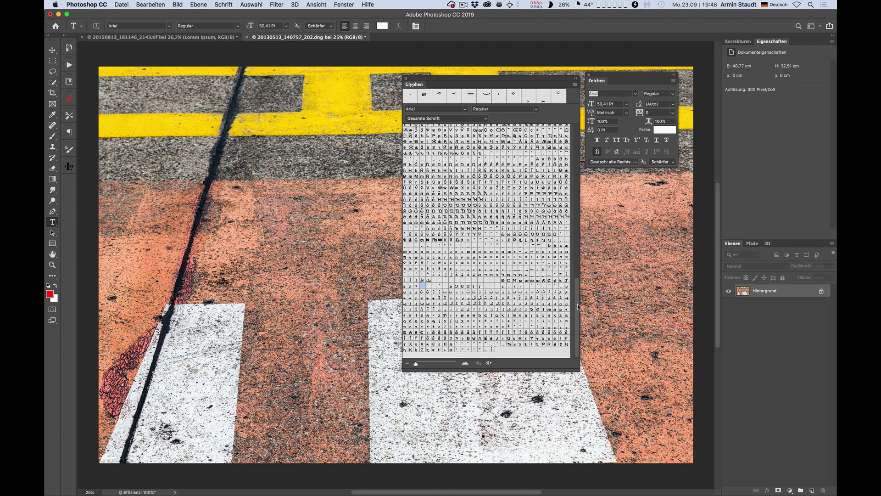
mouse_move(577, 306)
left_mouse_down()
mouse_move(581, 138)
mouse_move(578, 312)
mouse_move(573, 127)
left_mouse_up()
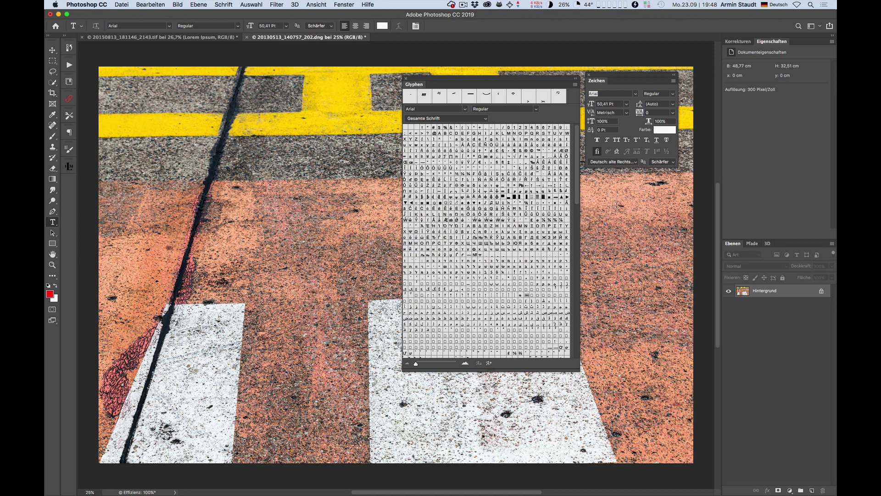
left_click(469, 118)
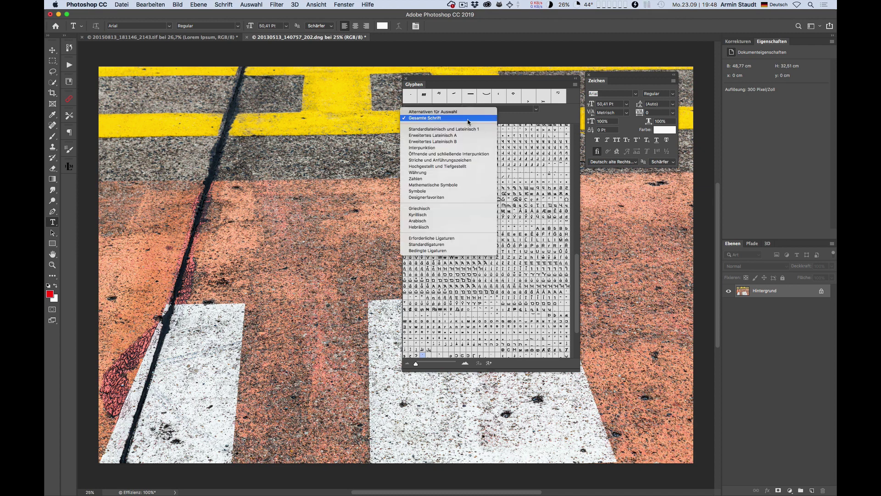
left_click(468, 118)
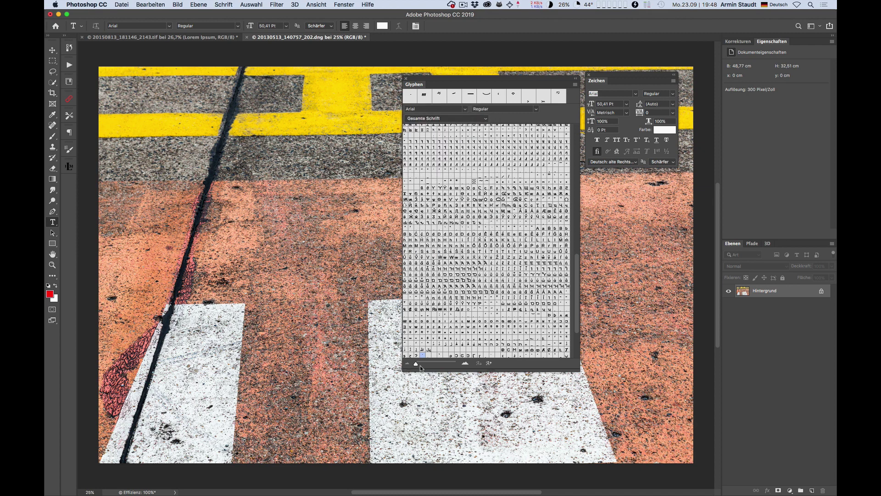
left_click_drag(416, 363, 423, 364)
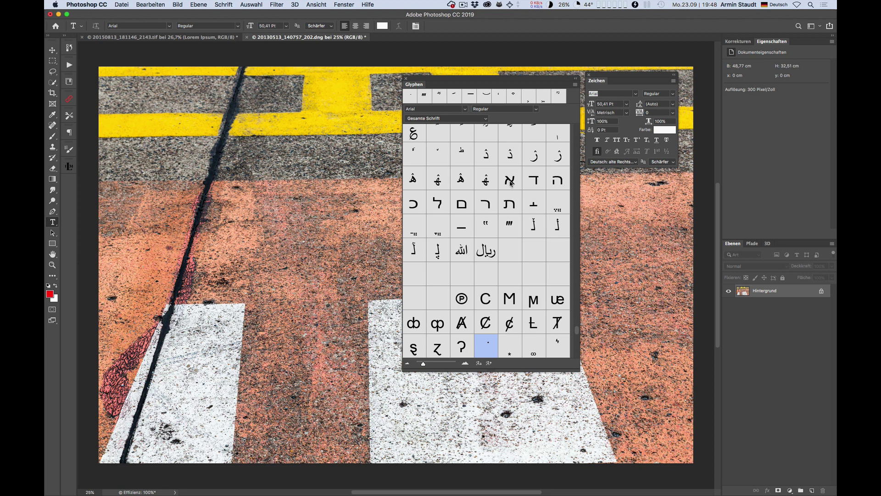
mouse_move(472, 130)
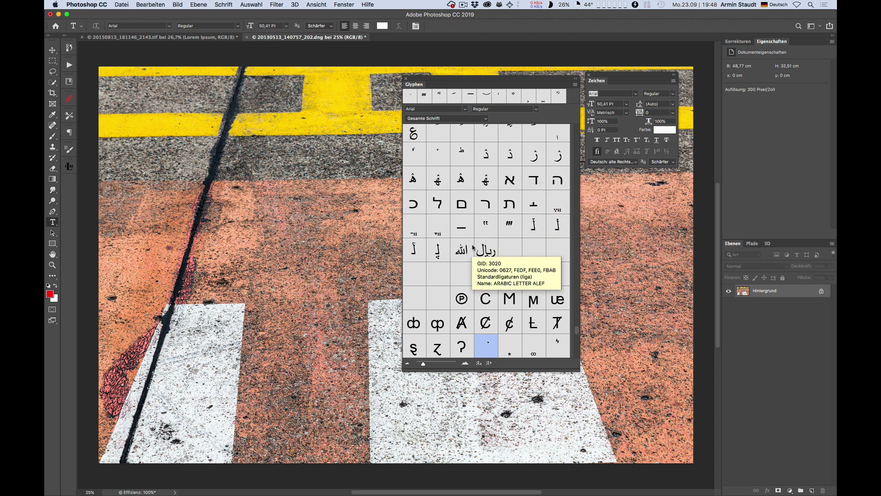
left_click(465, 119)
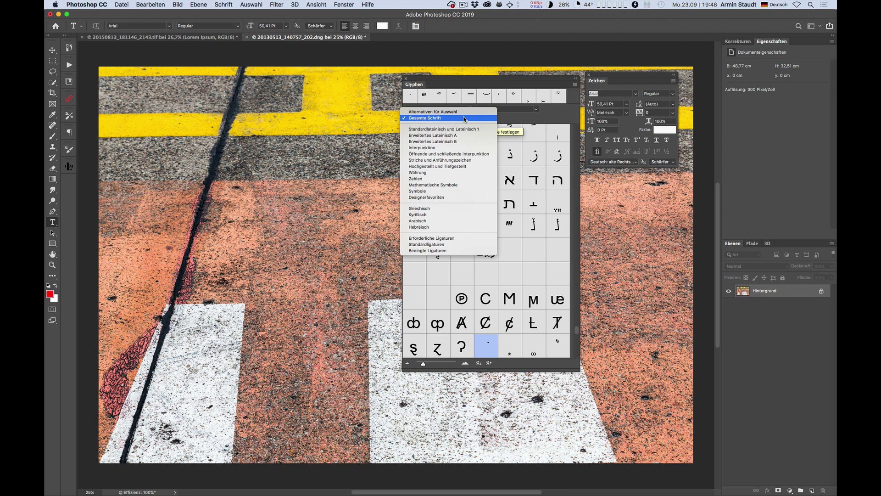
Step: Filter Glyphs to Symbols, start a text layer on the asphalt, and insert ₳ and ₥ with small marks
left_click(442, 191)
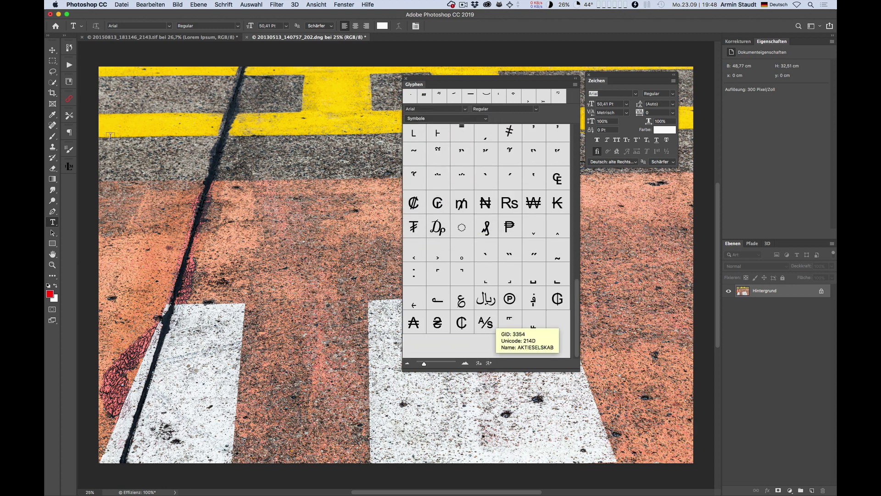
left_click(156, 203)
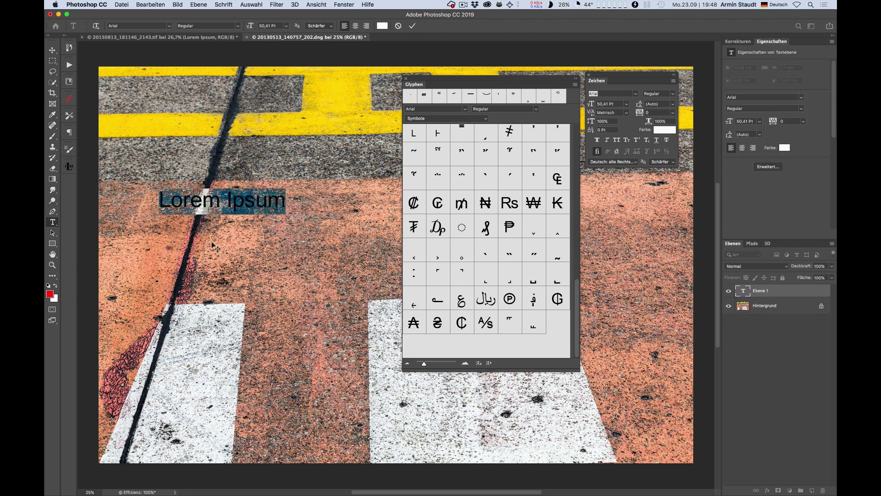
double_click(415, 323)
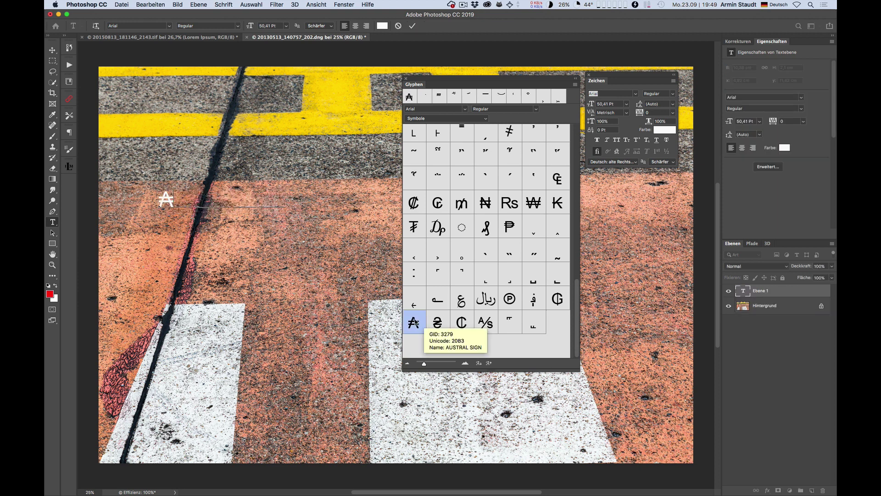
double_click(461, 228)
double_click(462, 203)
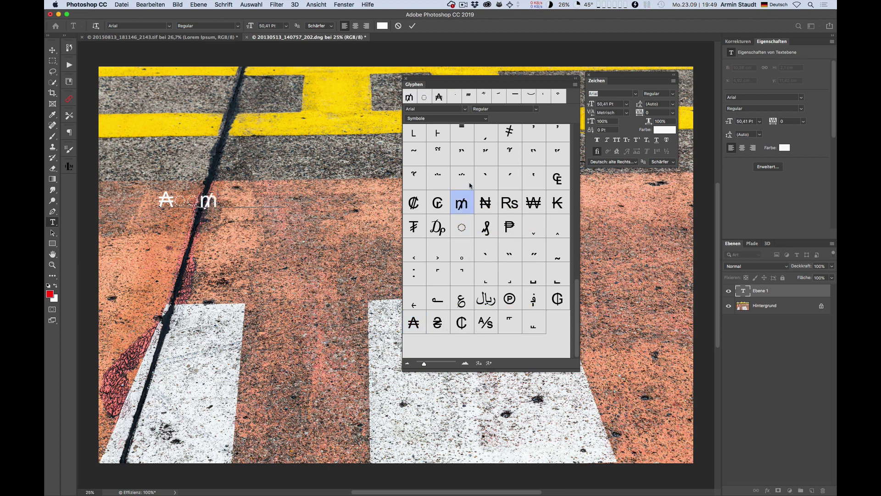
double_click(462, 177)
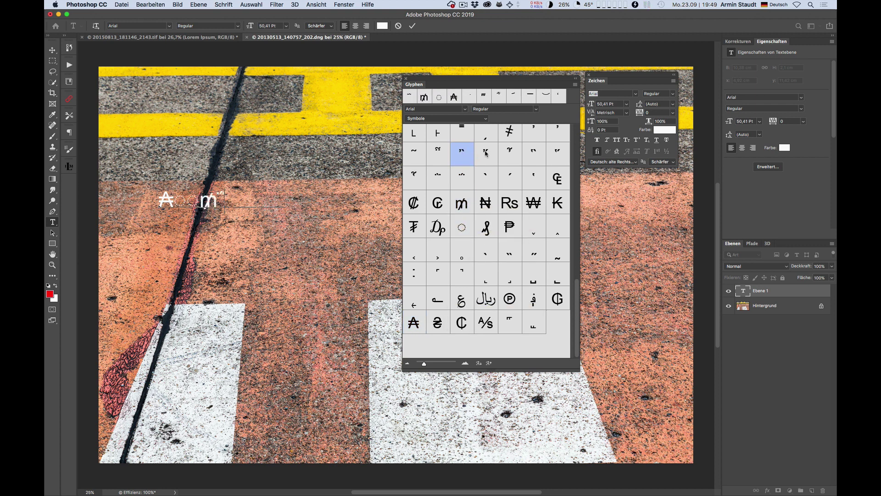
double_click(486, 153)
Step: Add the ₩, K, ₠, ₲ and ؋ glyphs and commit the currency text
double_click(533, 203)
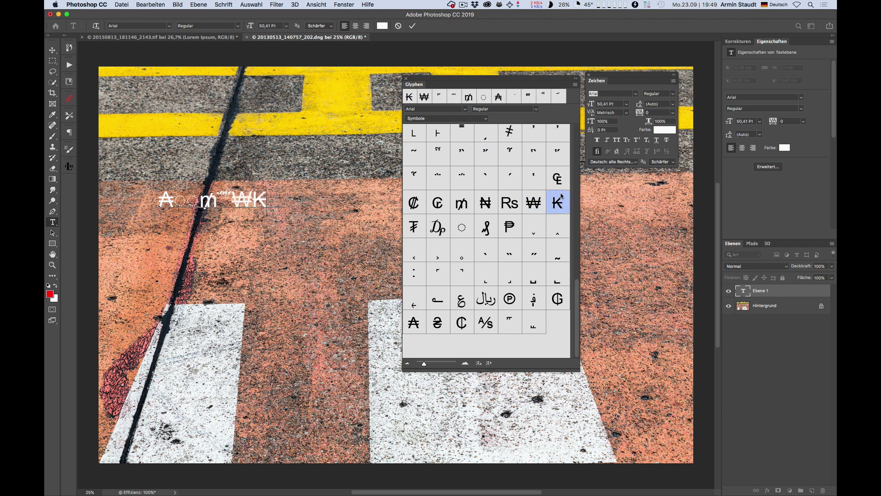
double_click(561, 182)
left_click(560, 299)
double_click(561, 299)
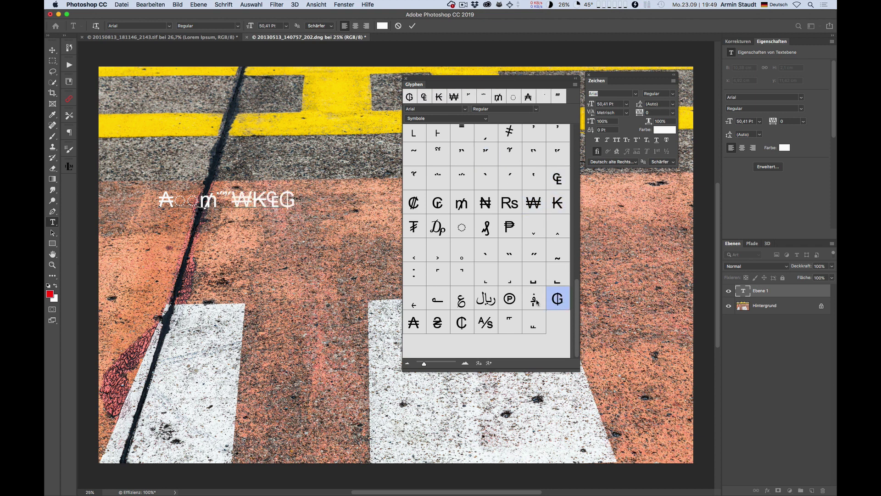
double_click(534, 299)
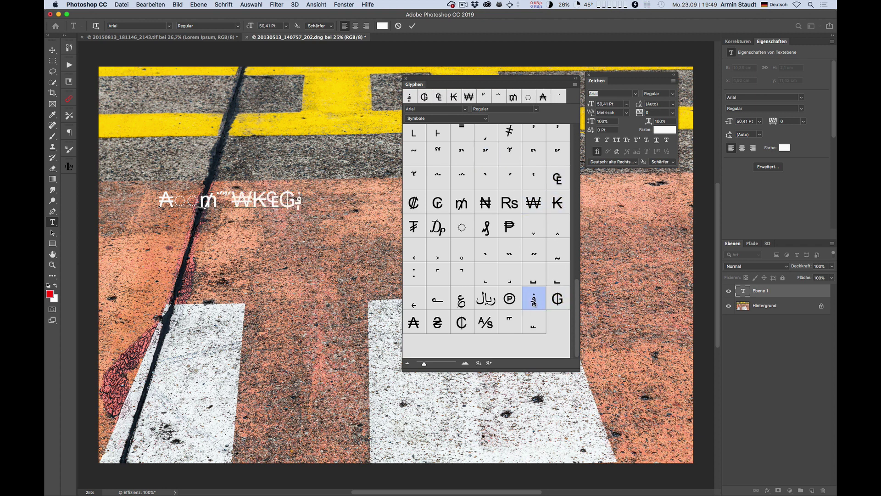
left_click(742, 293)
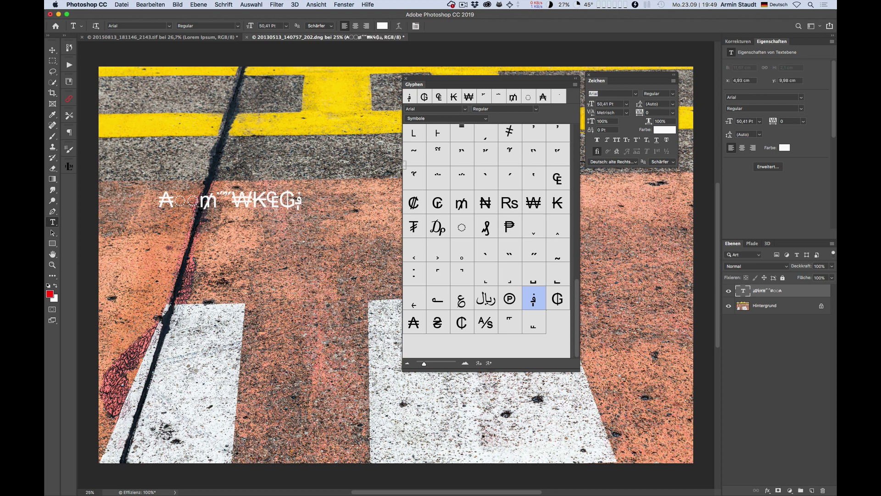
Step: Try Tondo on the currency text, revert to Arial, close Glyphs, and reopen Preferences
left_click(636, 94)
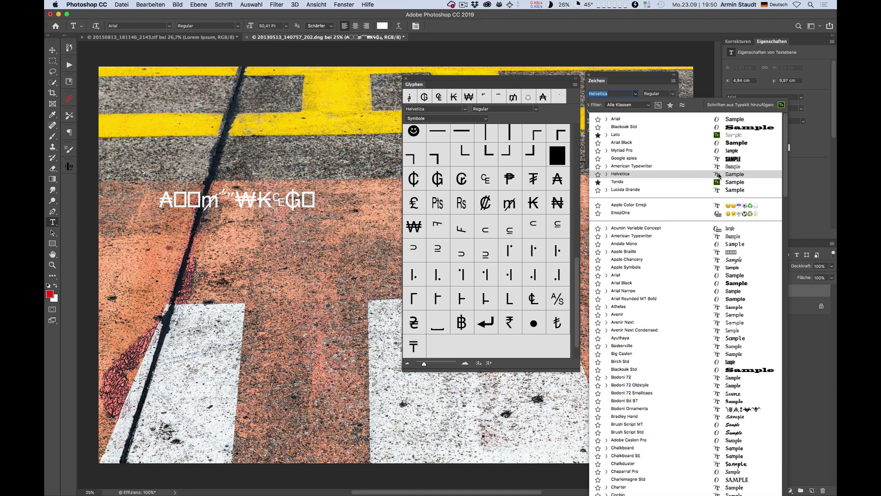
left_click(688, 184)
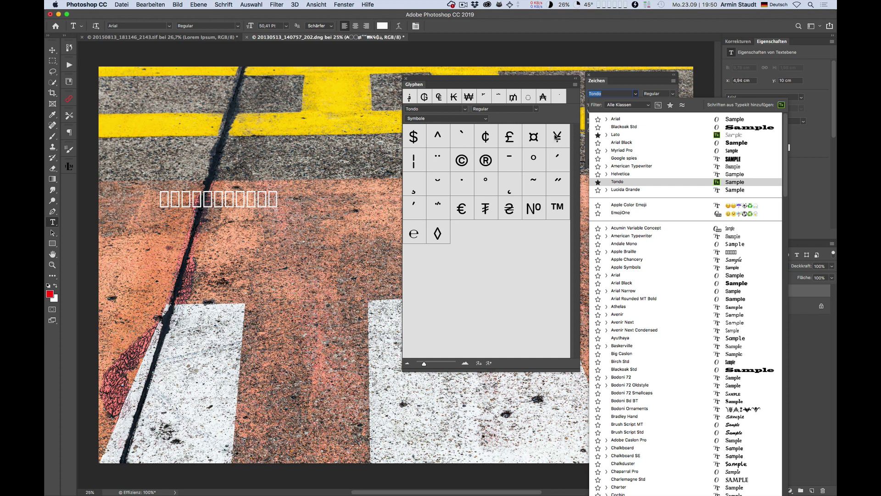
left_click(648, 81)
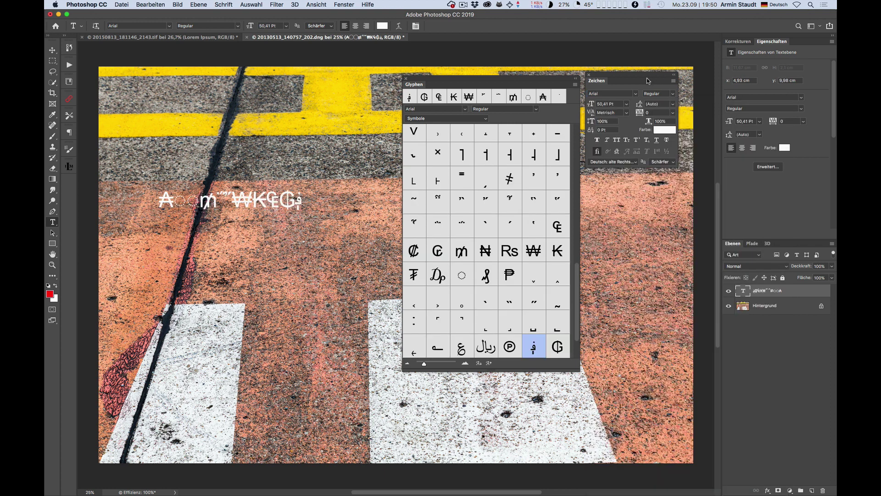
left_click(406, 79)
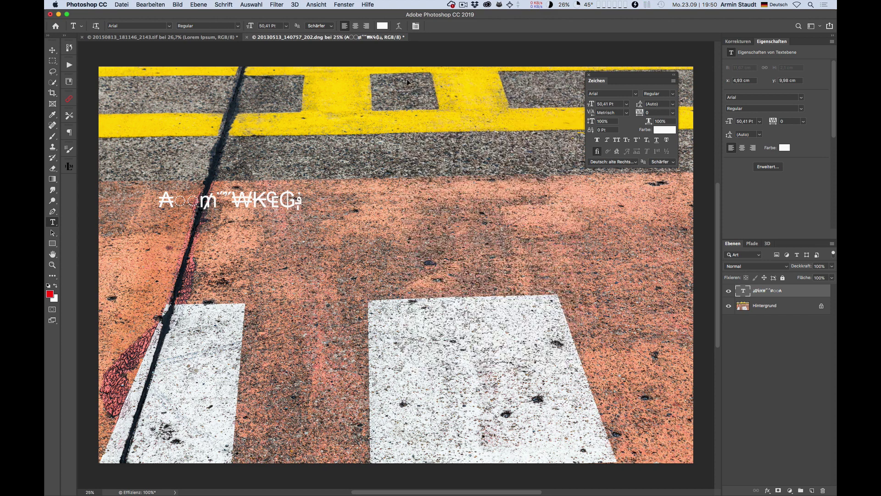
key("super+k")
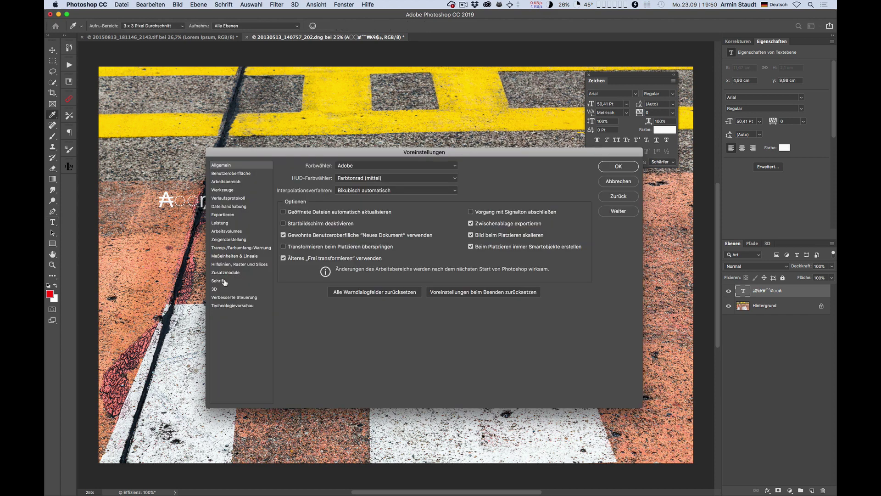
Step: Review the Schrift (Type) preferences page and cancel the dialog
left_click(223, 281)
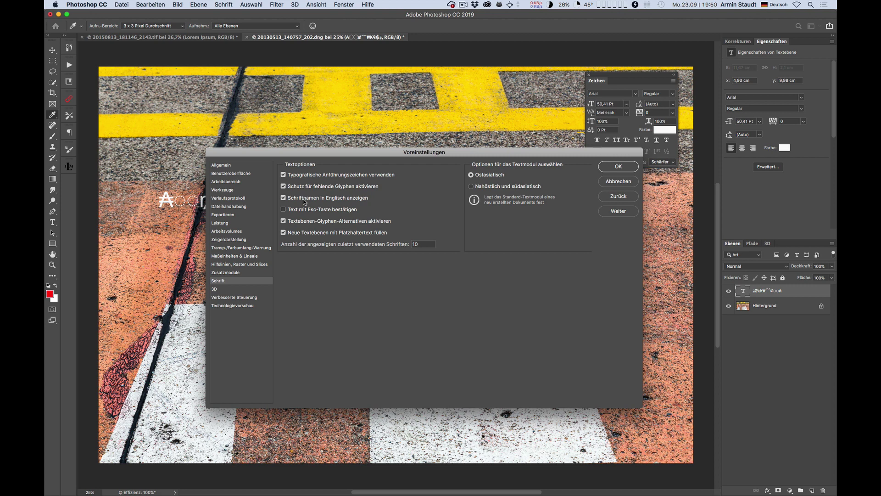
mouse_move(285, 220)
left_click(613, 181)
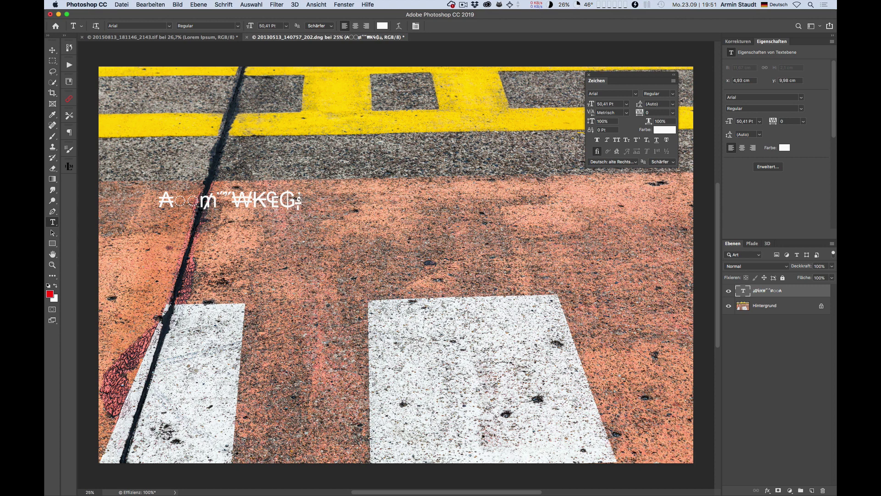
Step: Append 'ööööö' to the currency-symbol text and commit it
left_click(290, 200)
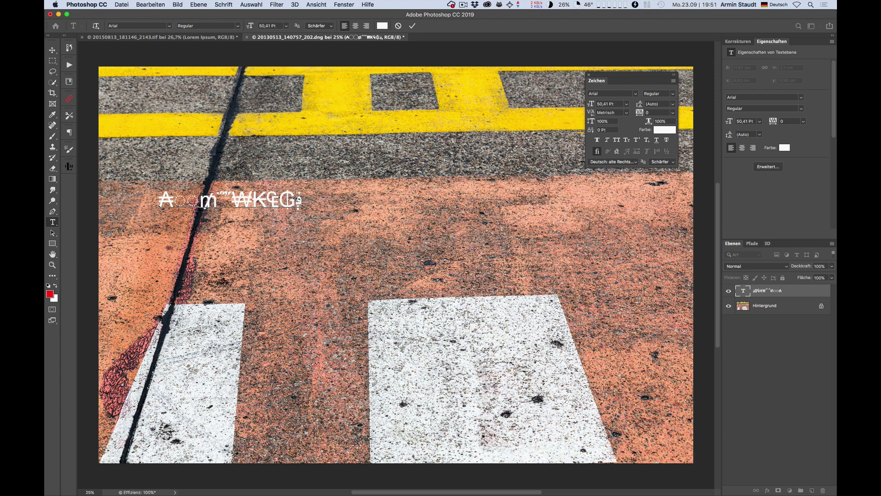
type("ööööö")
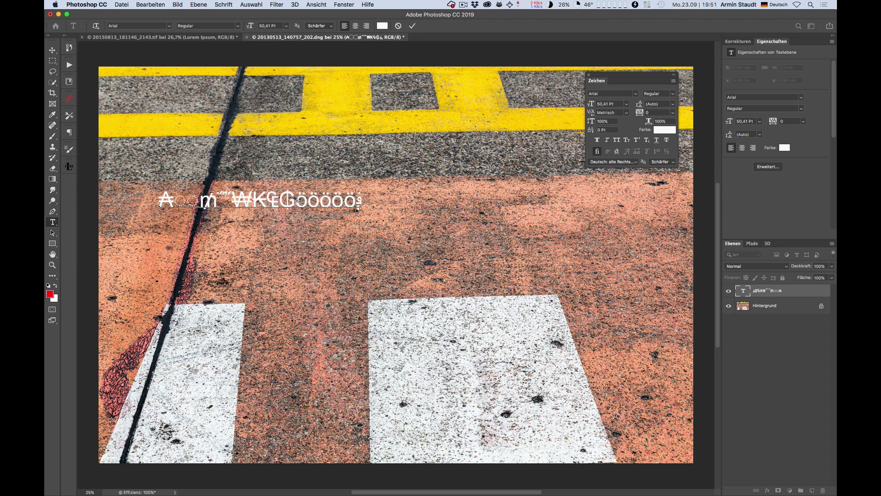
key("Escape")
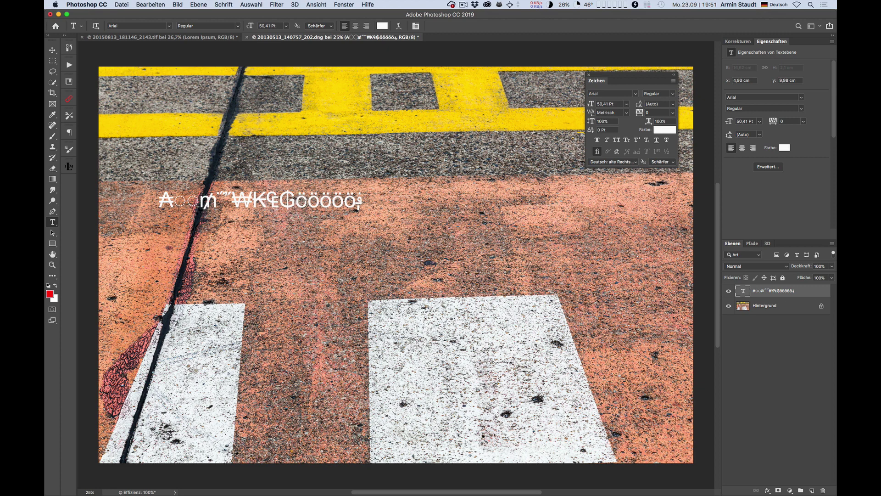
Step: Try two line breaks before the ö characters, cancel them, and open Preferences with Cmd+K
left_click(204, 202)
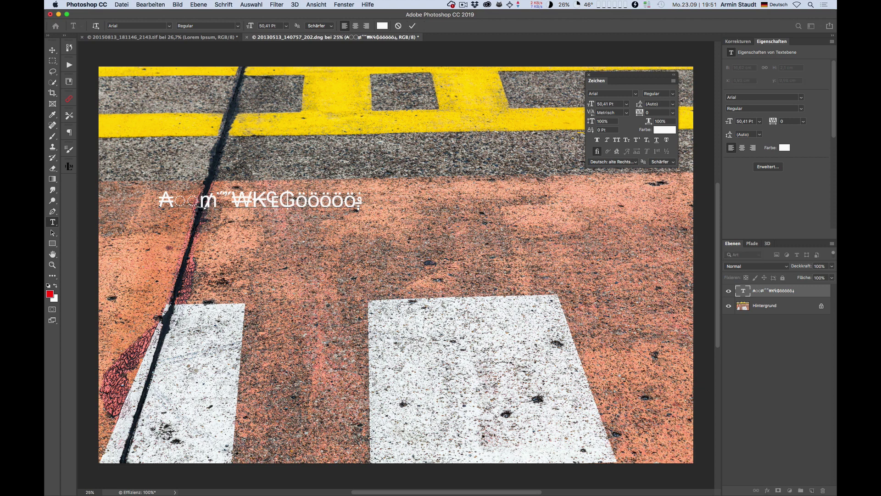
key("Return")
key("Return")
key("Return")
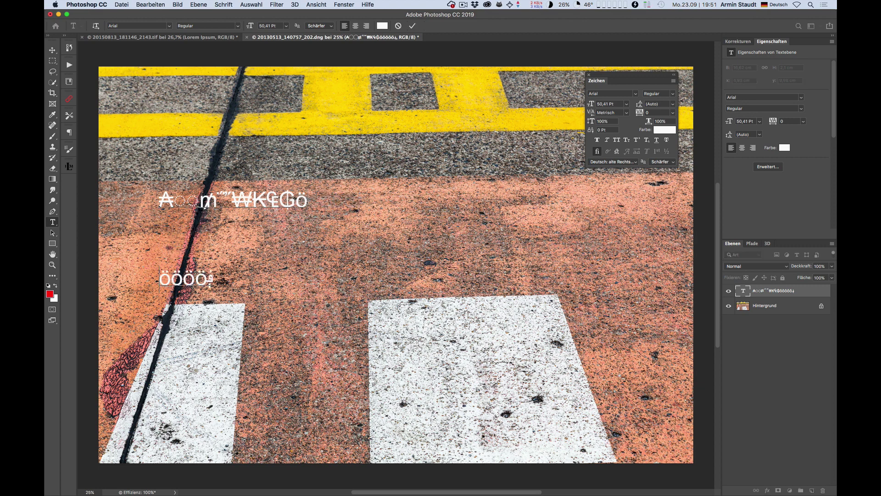
key("Return")
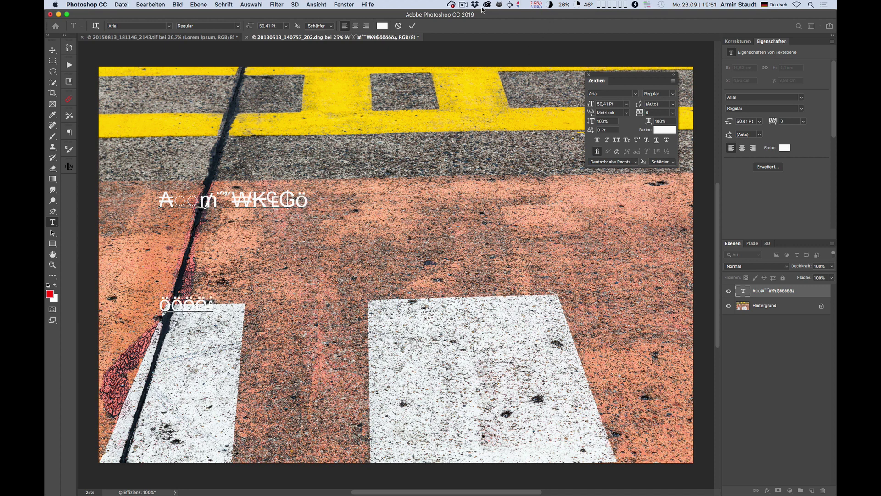
left_click(399, 27)
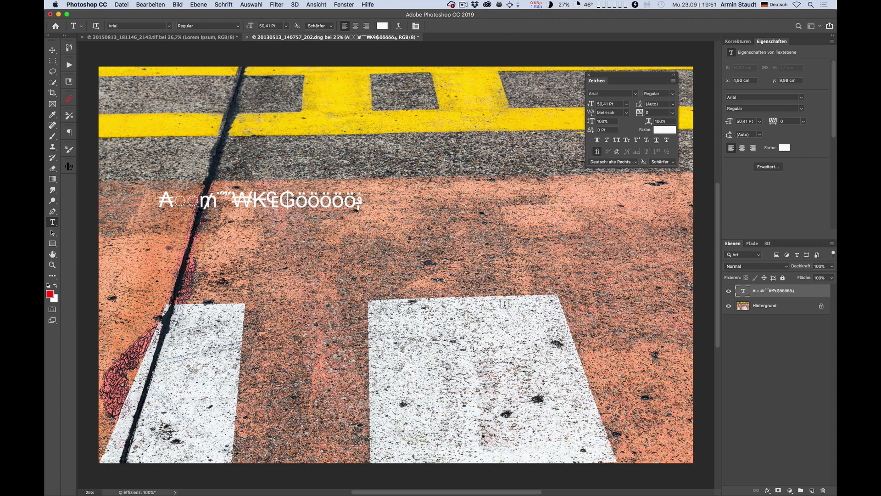
key("i")
key("super+k")
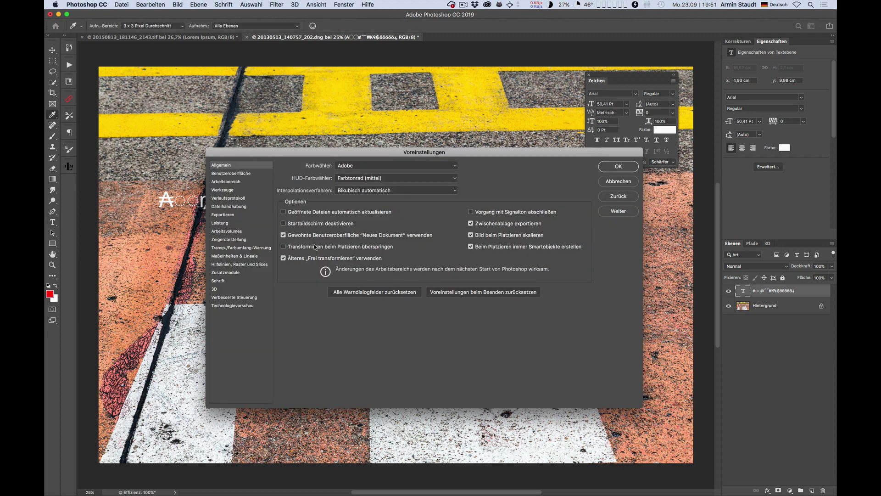
Step: Review the Schrift page of Preferences and confirm with OK
left_click(232, 281)
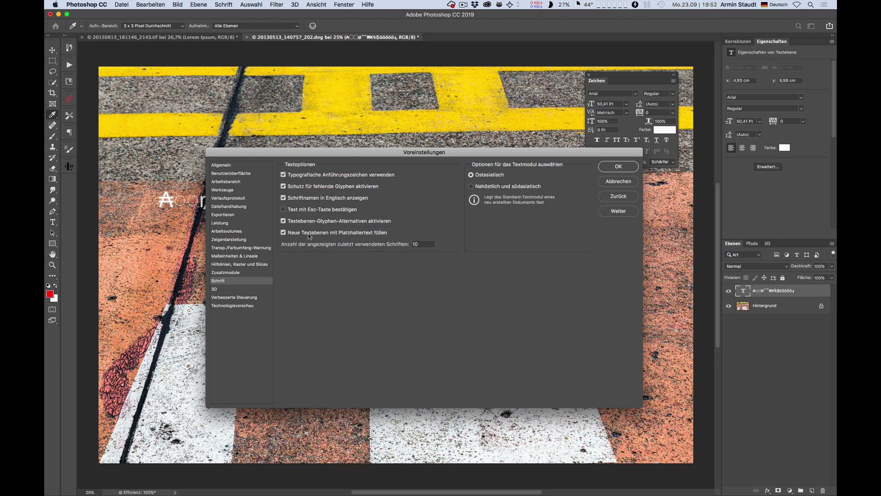
left_click(620, 167)
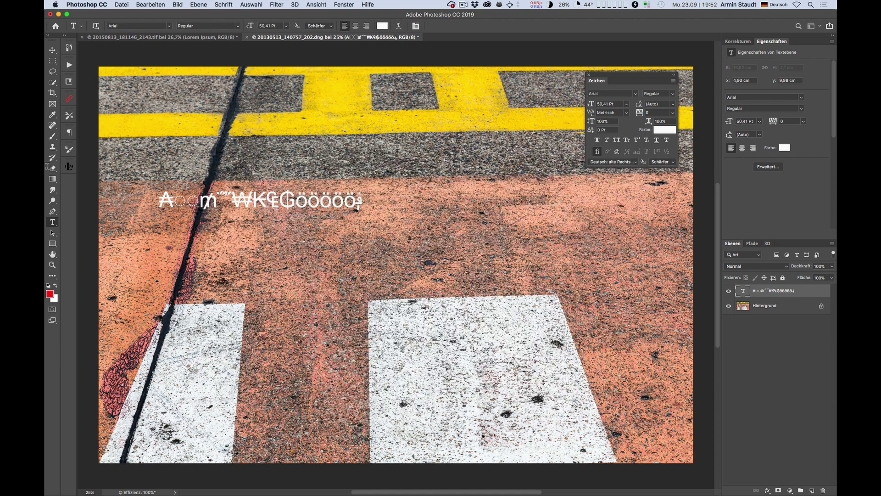
Step: Add a 'Lorem ipsum' text line below the symbols, then draw and discard a paragraph box
left_click(182, 275)
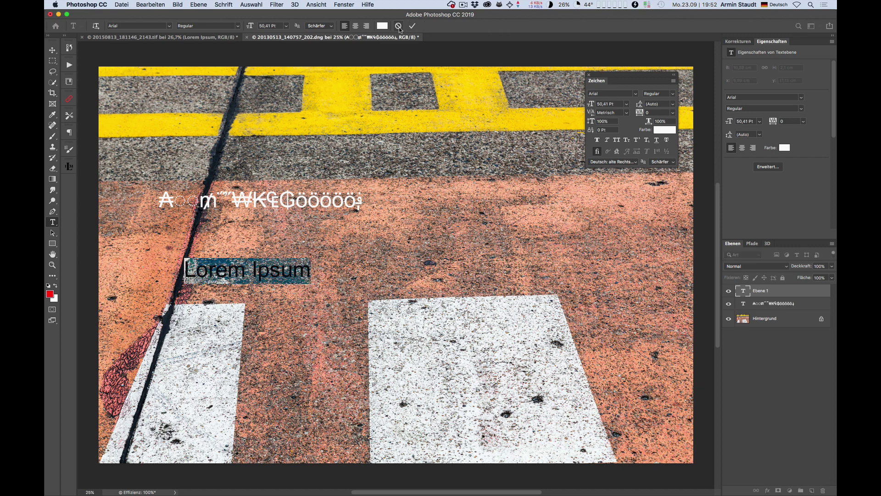
type("Lorem ipsum")
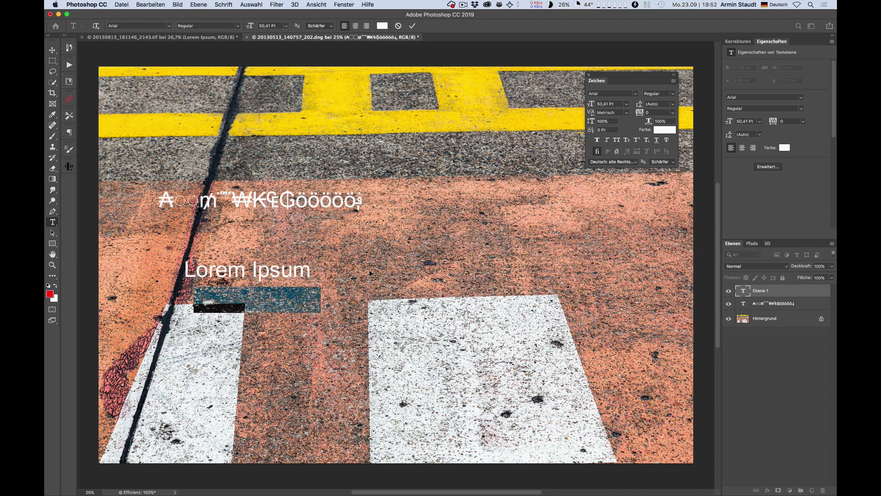
left_click(412, 25)
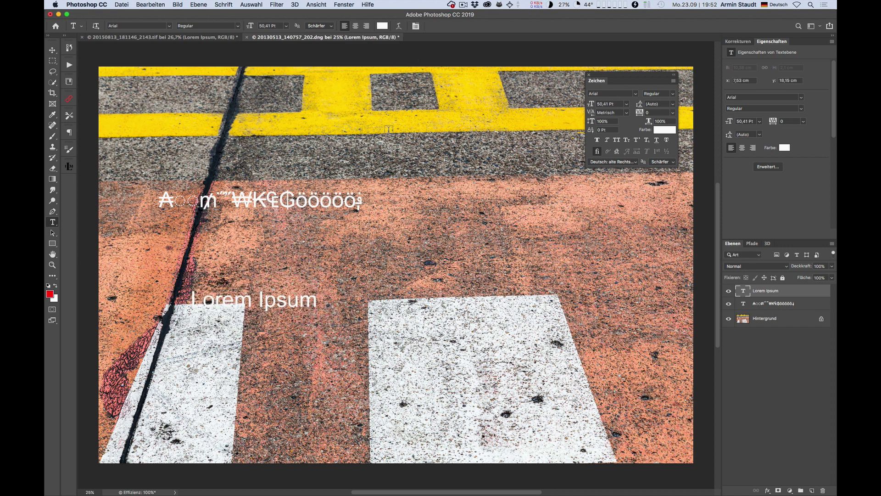
mouse_move(376, 124)
left_mouse_down()
mouse_move(394, 178)
mouse_move(641, 376)
left_mouse_up()
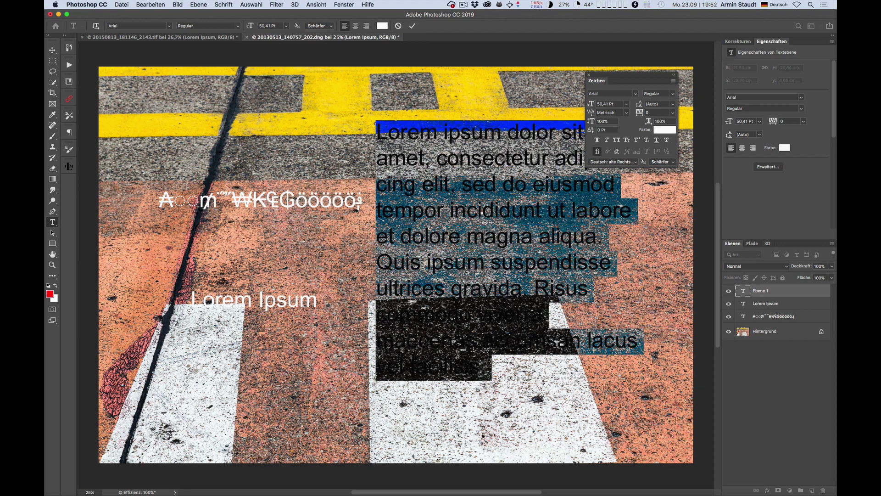
key("Escape")
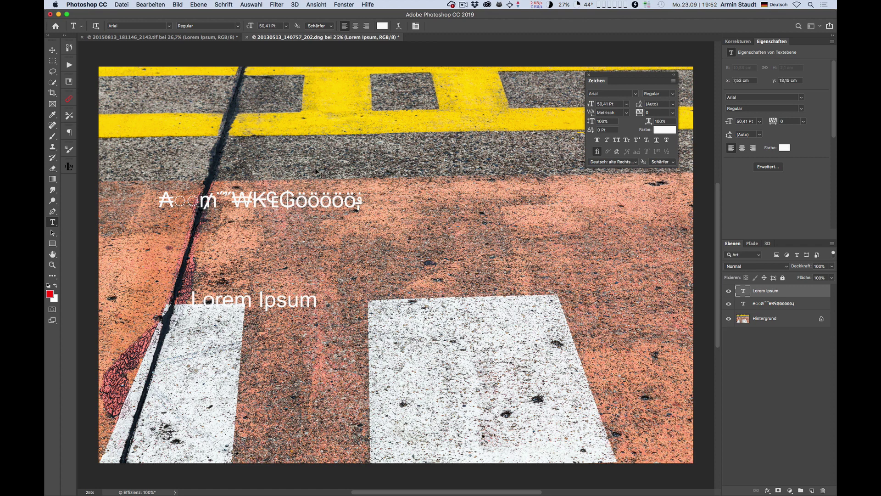
Step: Open Preferences to the Schrift page and close it again
key("super+k")
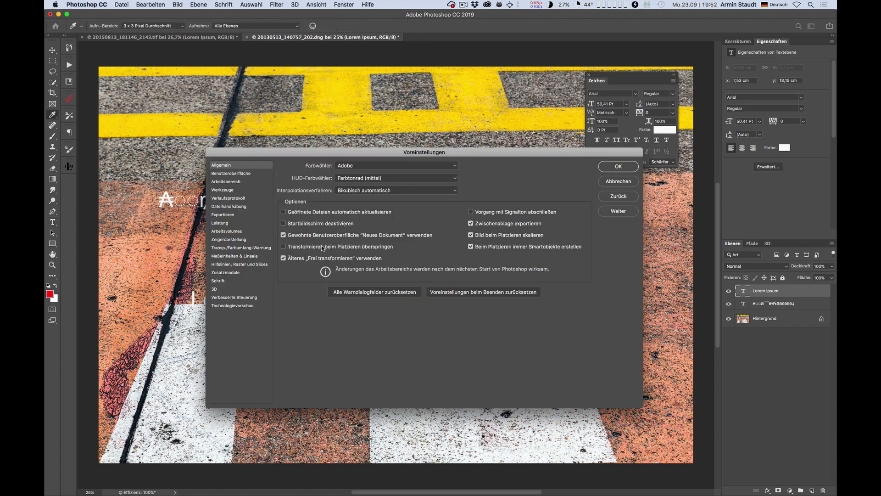
left_click(220, 280)
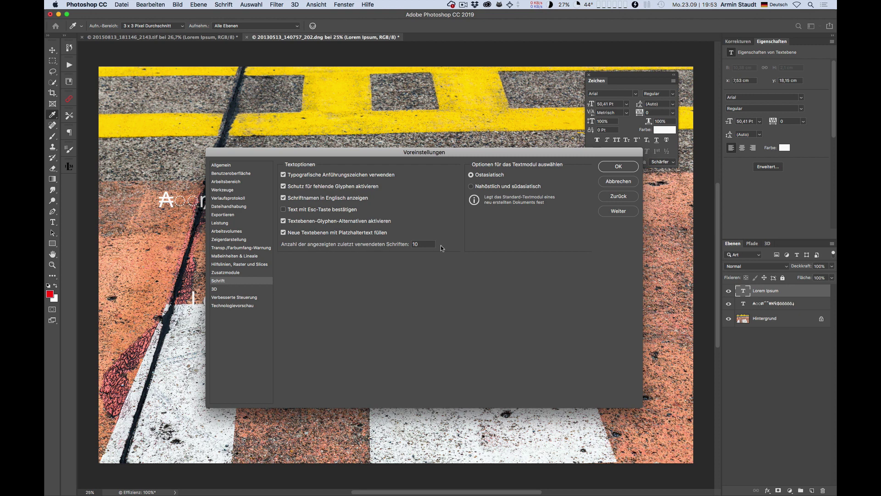
left_click(615, 181)
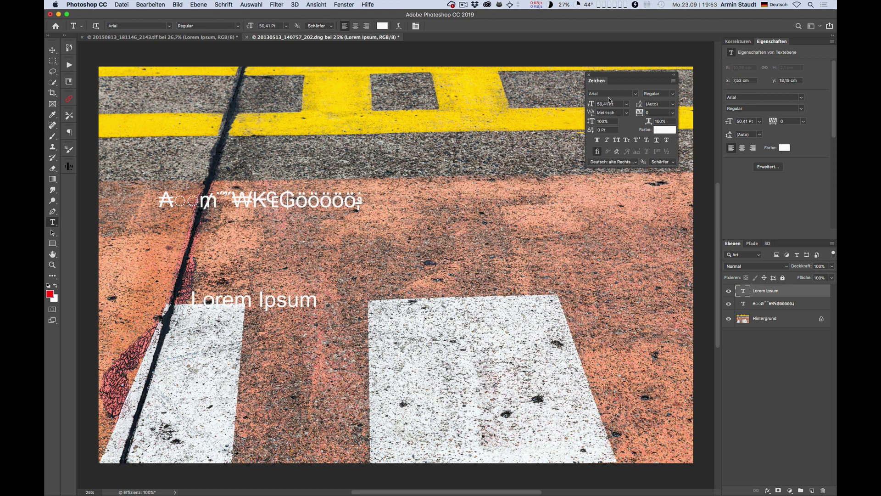
Step: Preview another font on Lorem Ipsum, keep Arial, and reopen Preferences with Cmd+K
left_click(636, 93)
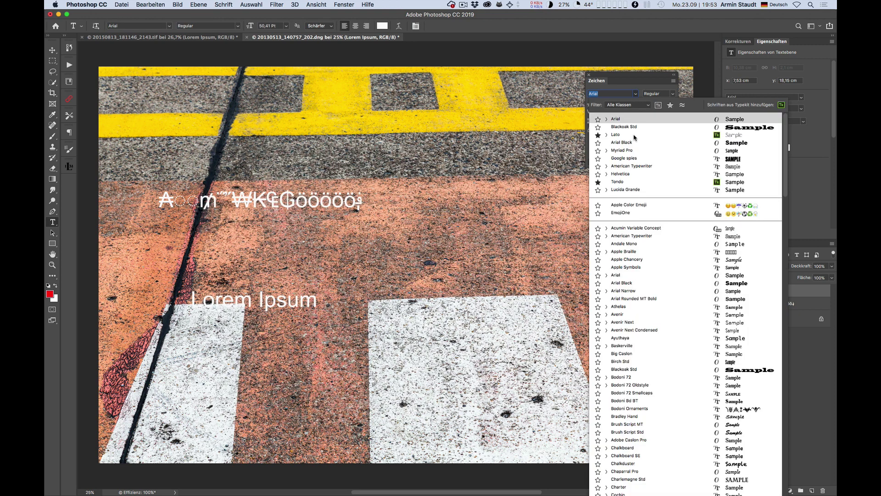
key("Down")
key("Down")
key("Down")
key("Escape")
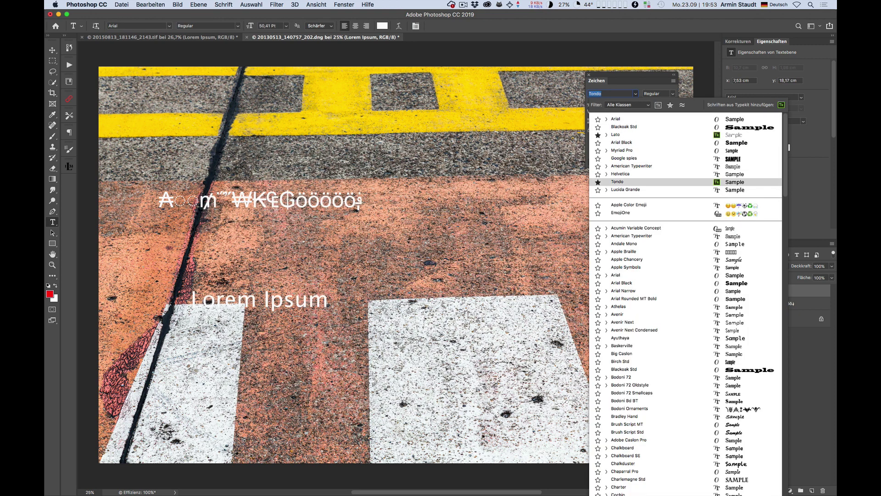
key("super+k")
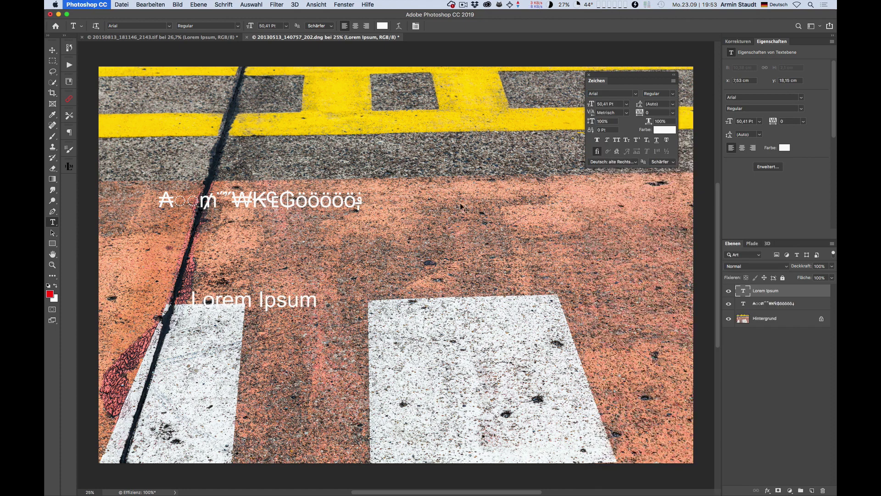
Step: Check the Type preferences' text engine, keeping East Asian, and cancel without changes
left_click(228, 280)
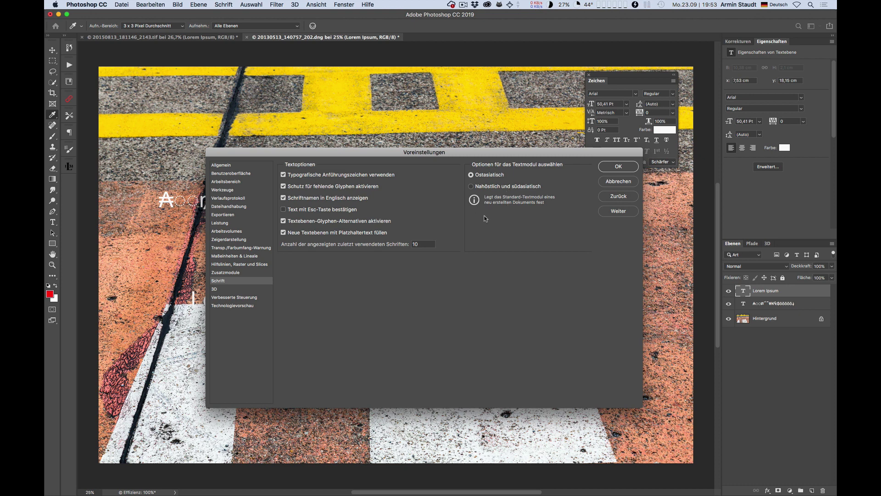
mouse_move(480, 181)
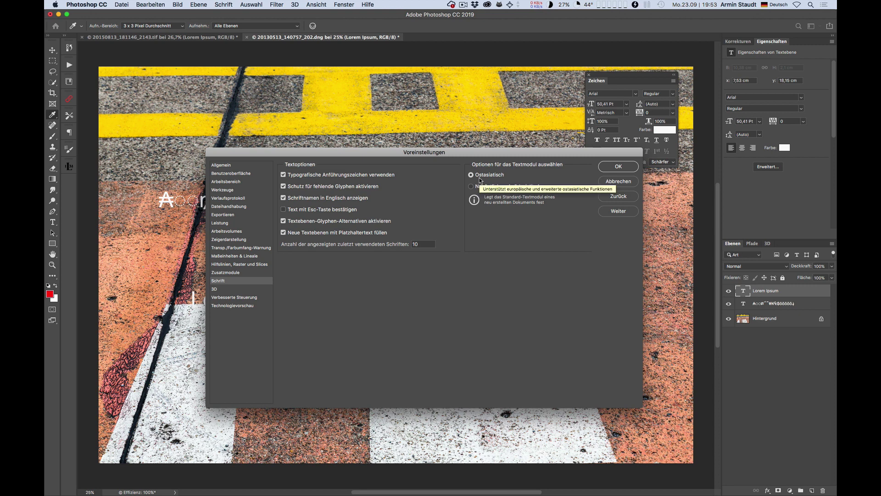
left_click(619, 182)
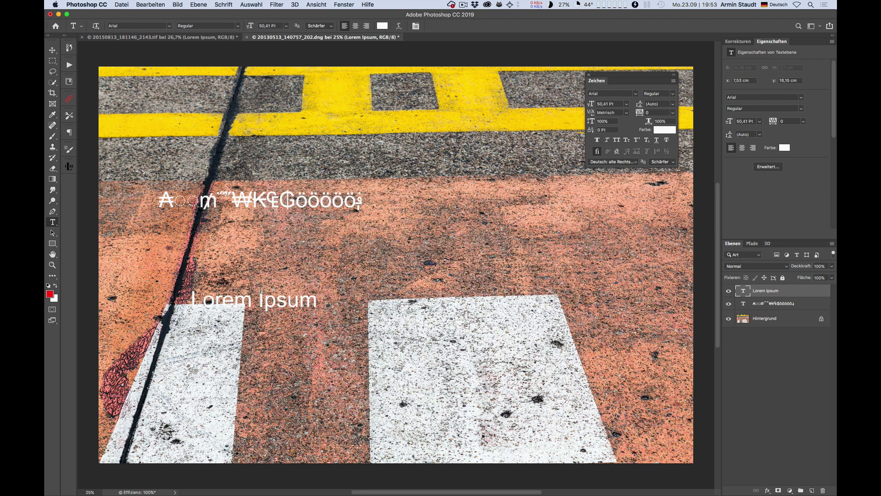